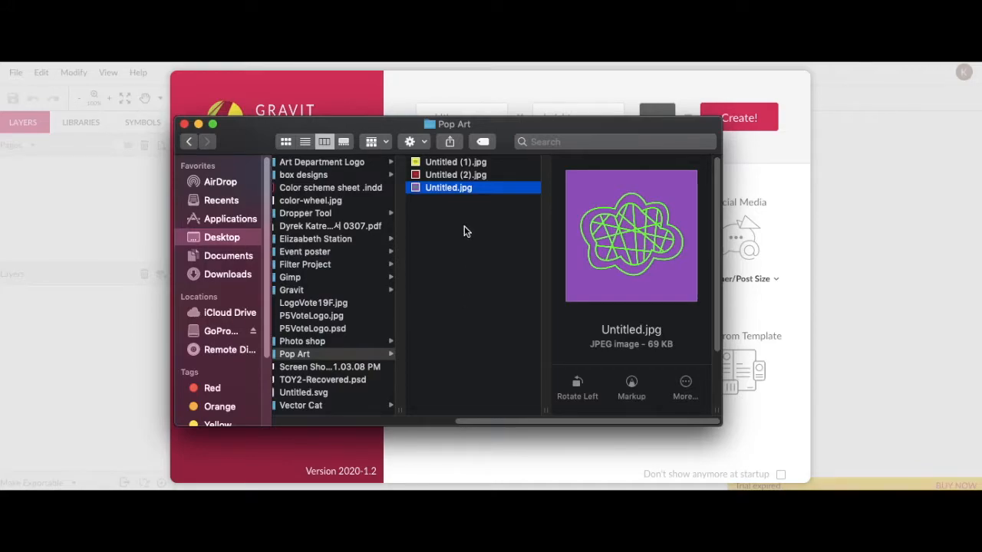
- Preview the JPEG images in the Pop Art folder and close the file window
key("Up")
key("Up")
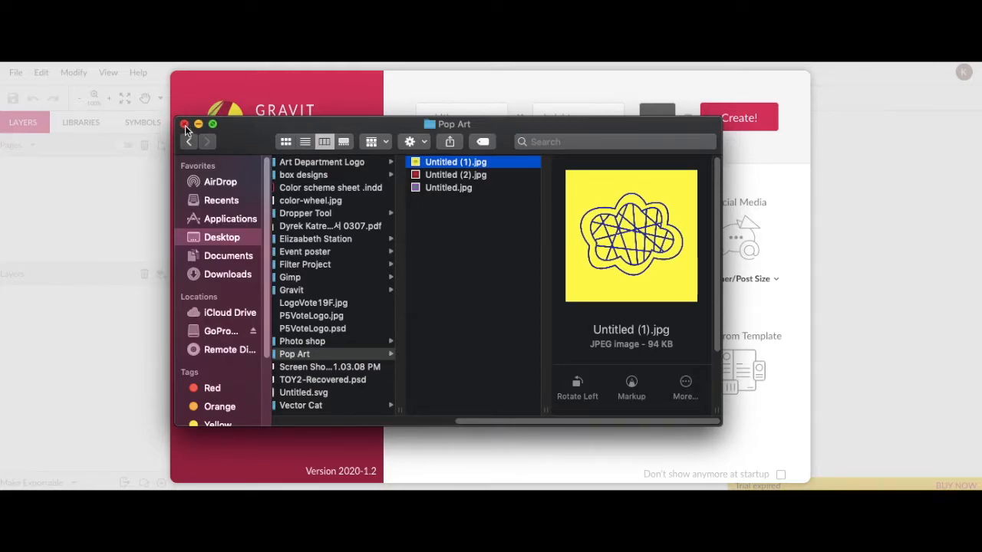
key("Down")
key("Down")
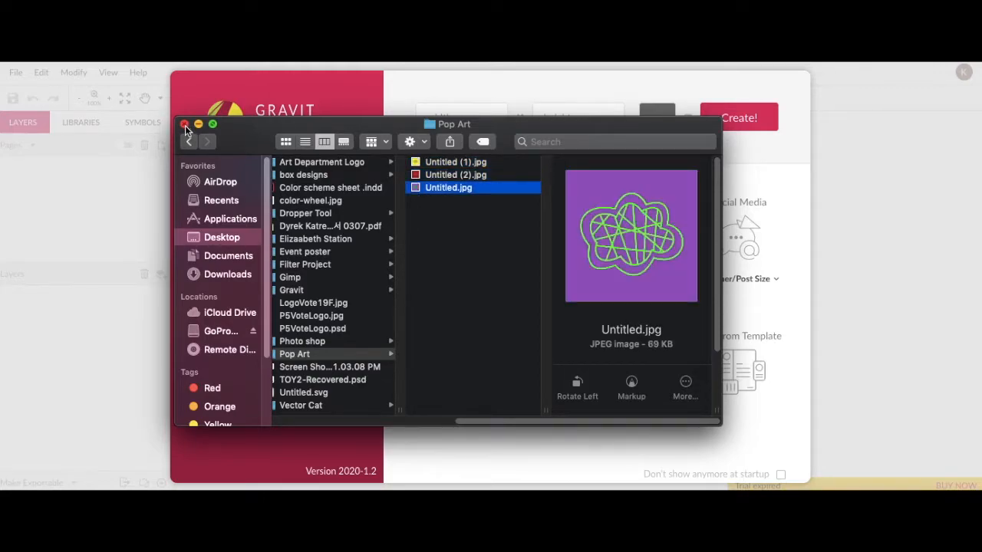
left_click(184, 124)
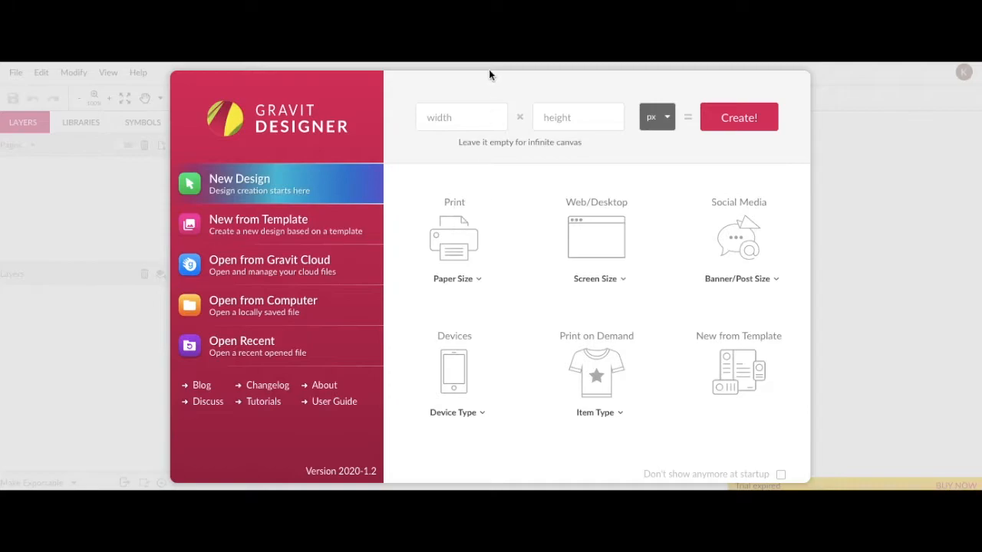
- Create a new design of 30 × 30 cm
left_click(480, 118)
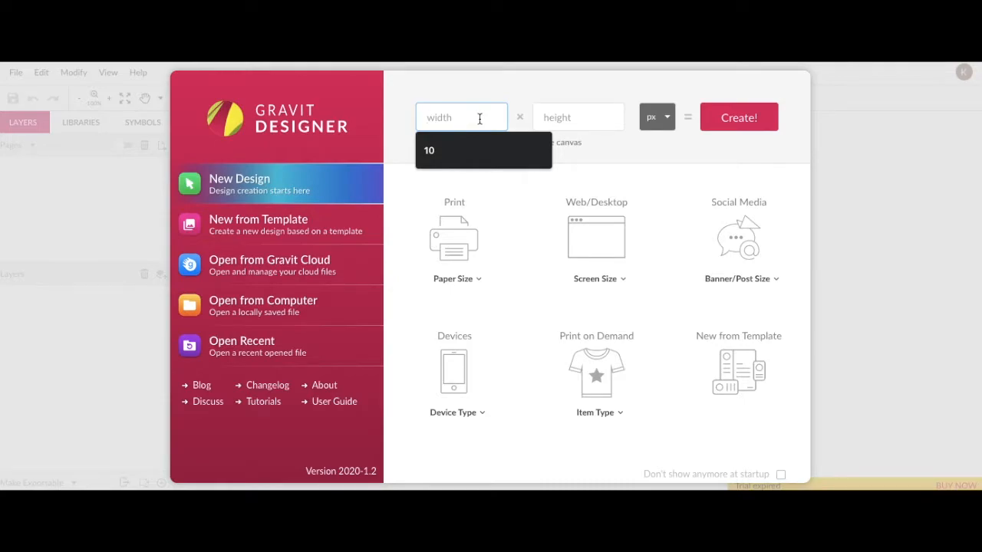
type("30")
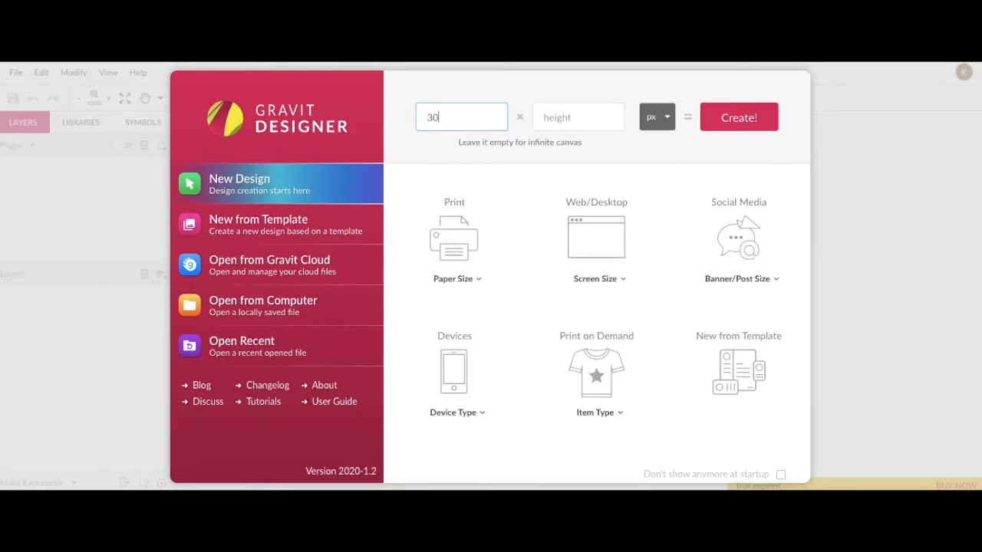
key("Tab")
type("30")
left_click(662, 112)
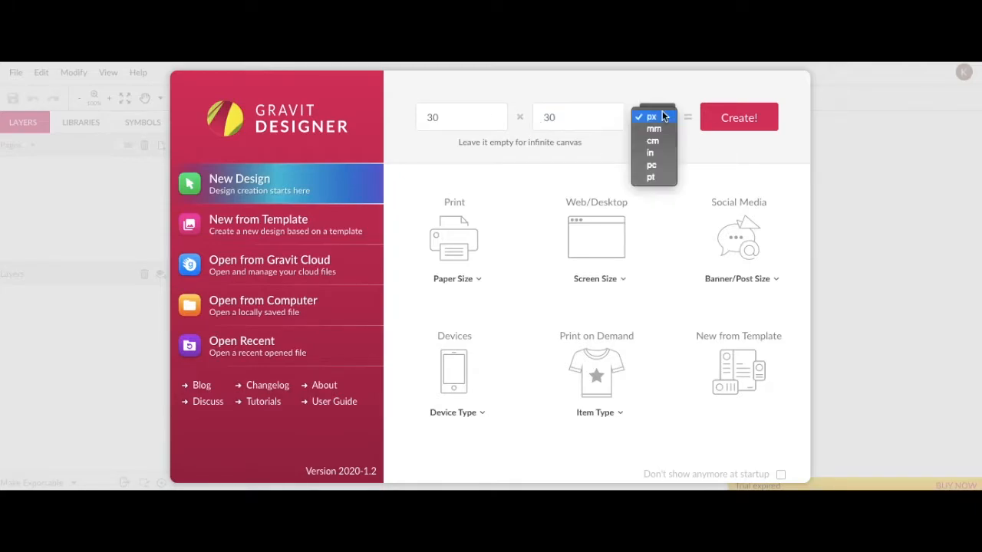
left_click(662, 143)
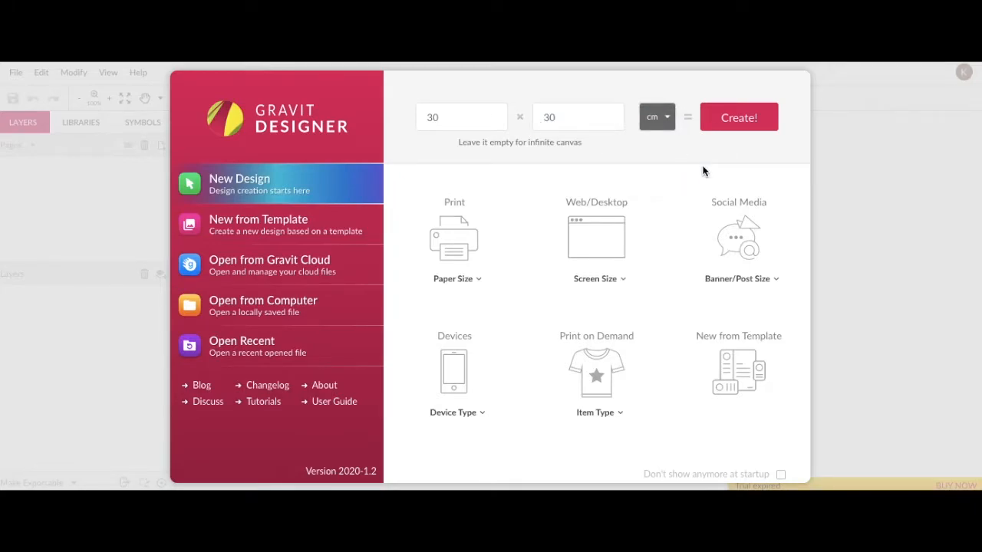
left_click(739, 119)
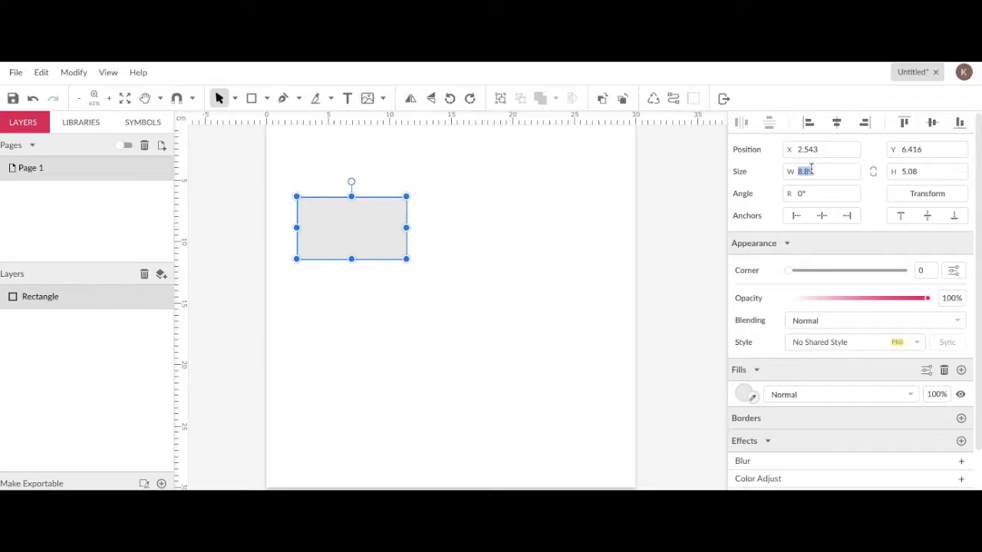
- Set the rectangle's size to 17.78 cm wide and 10.16 cm high
type("17.78")
key("Tab")
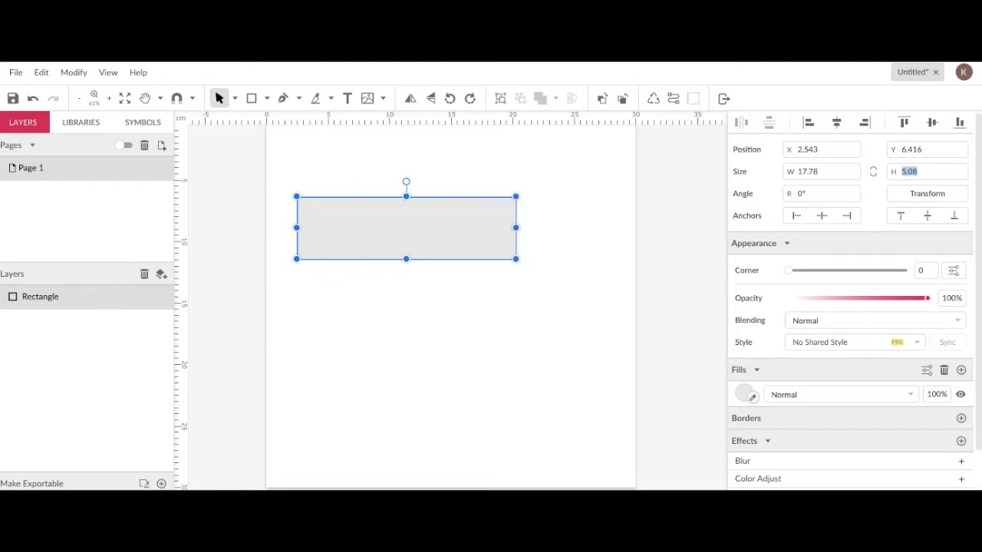
type("10.16")
key("Return")
- Move the rectangle toward the page centre and lock its layer
left_click_drag(439, 268, 486, 283)
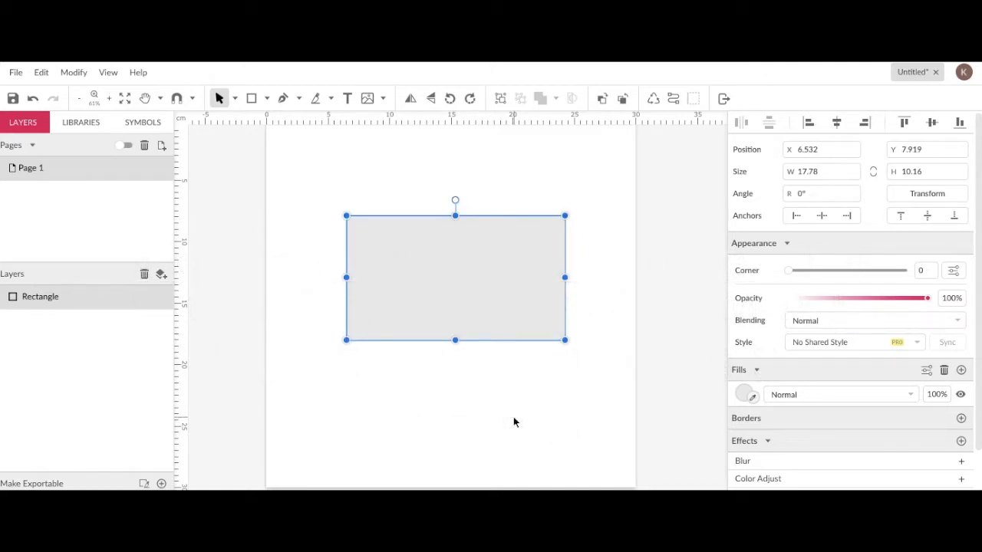
left_click(509, 418)
left_click(461, 272)
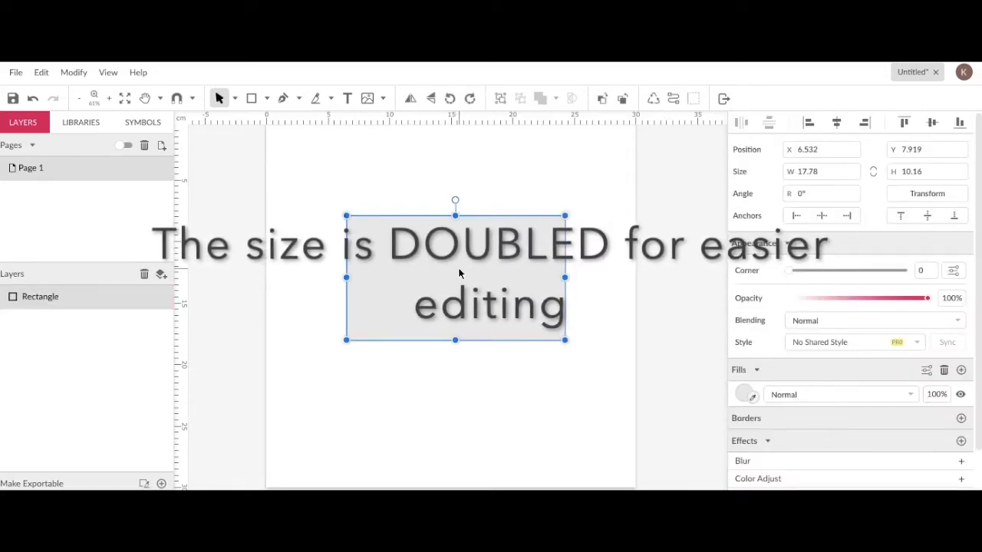
left_click(500, 411)
left_click(500, 294)
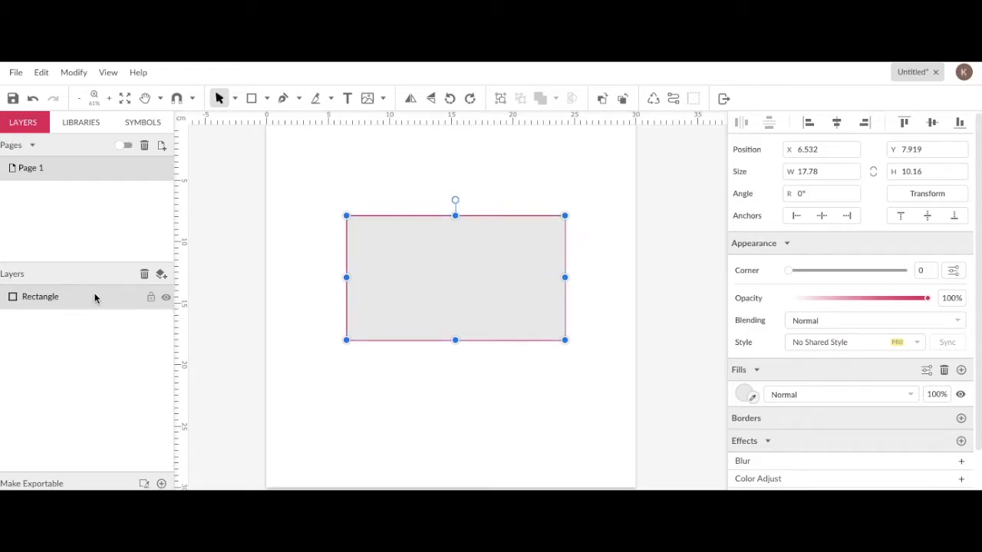
left_click(148, 297)
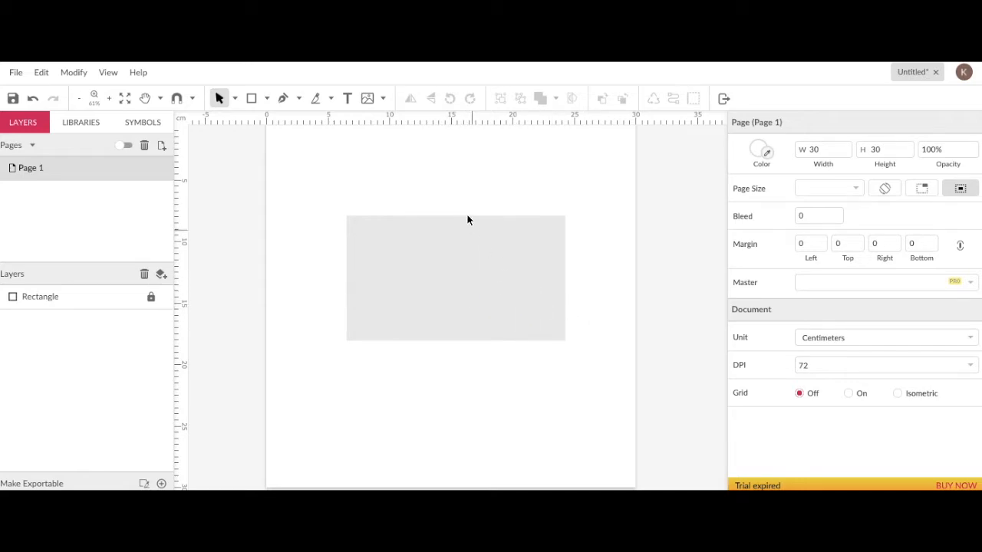
- Import the image Untitled (1).jpg from the Desktop's Graphic Design > Pop Art folder
left_click(367, 98)
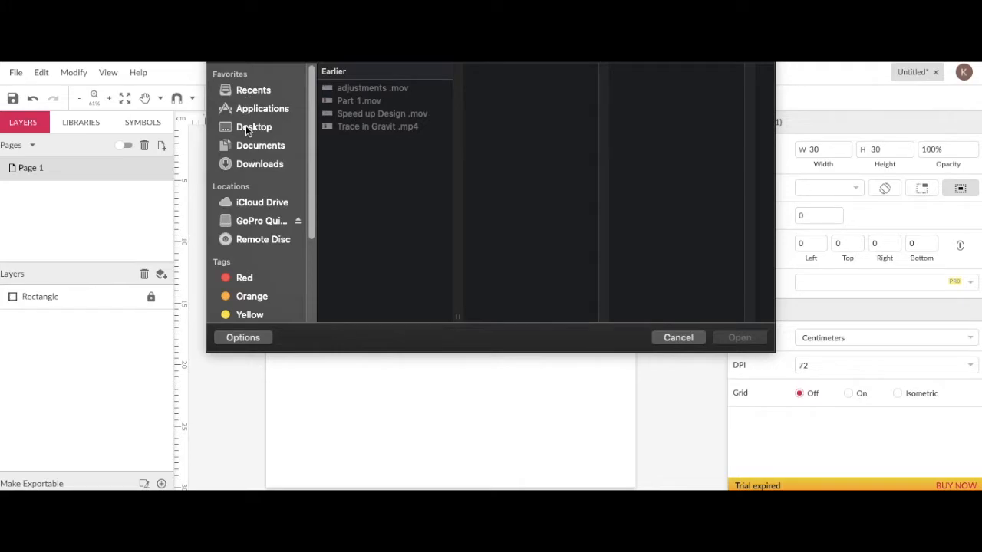
left_click(245, 128)
left_click(390, 88)
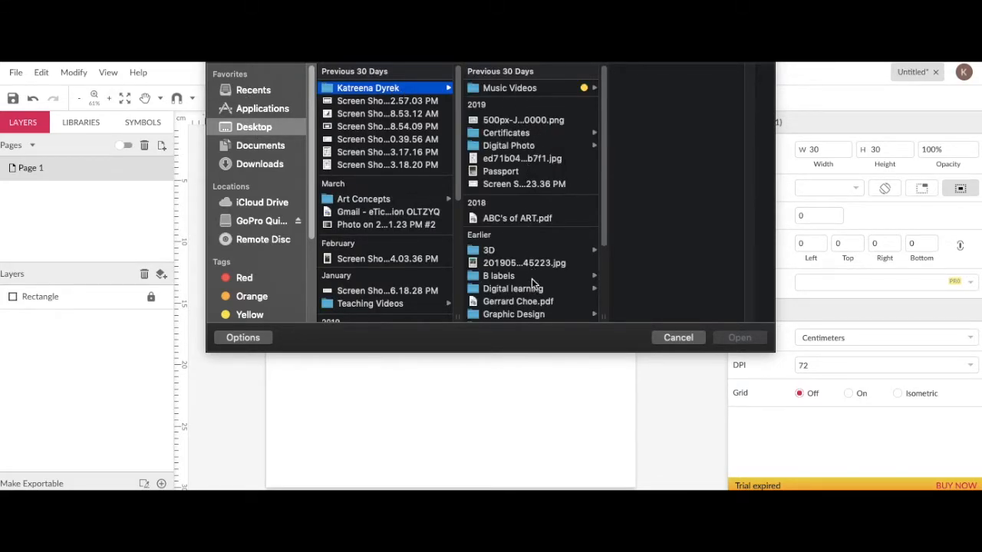
scroll(531, 277, "down", 5)
left_click(520, 214)
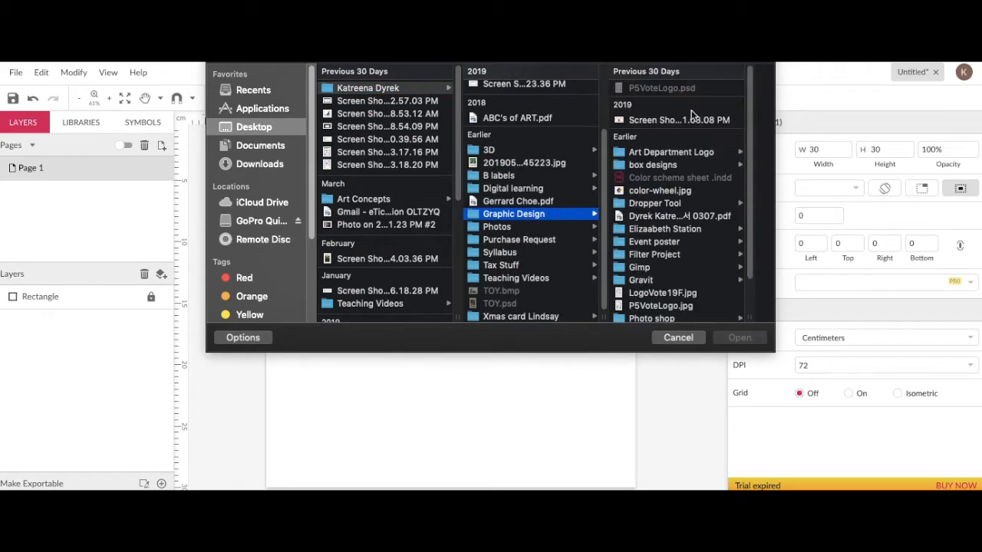
scroll(673, 270, "down", 3)
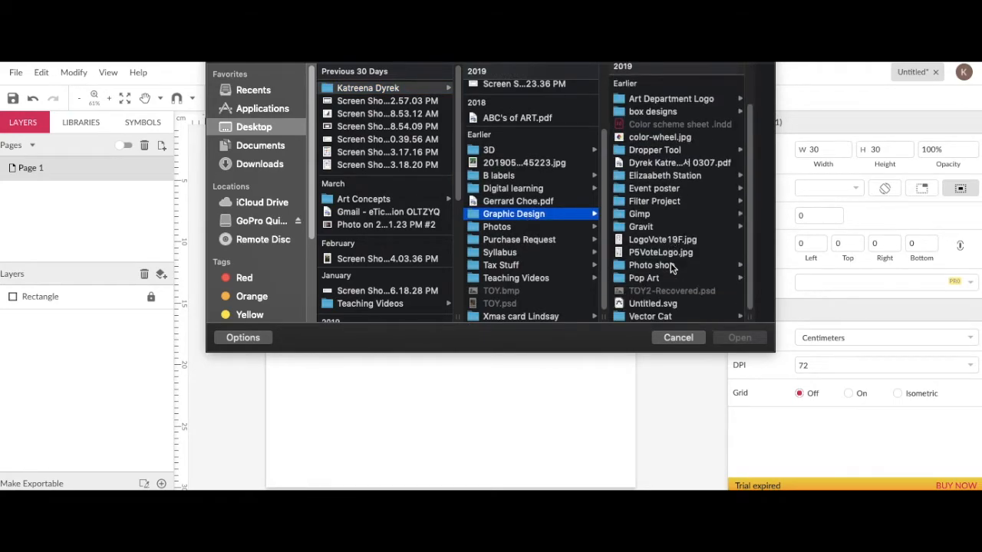
left_click(660, 278)
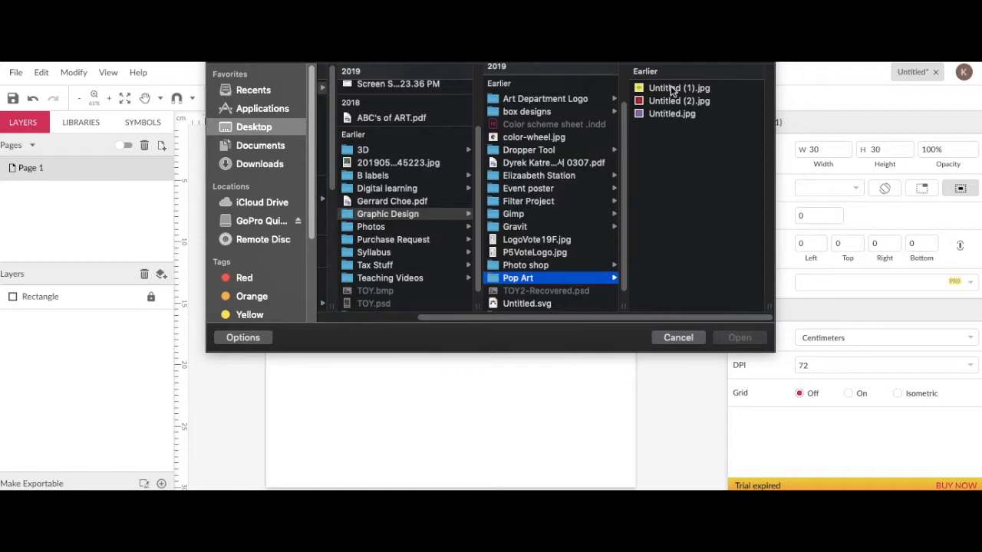
left_click(670, 89)
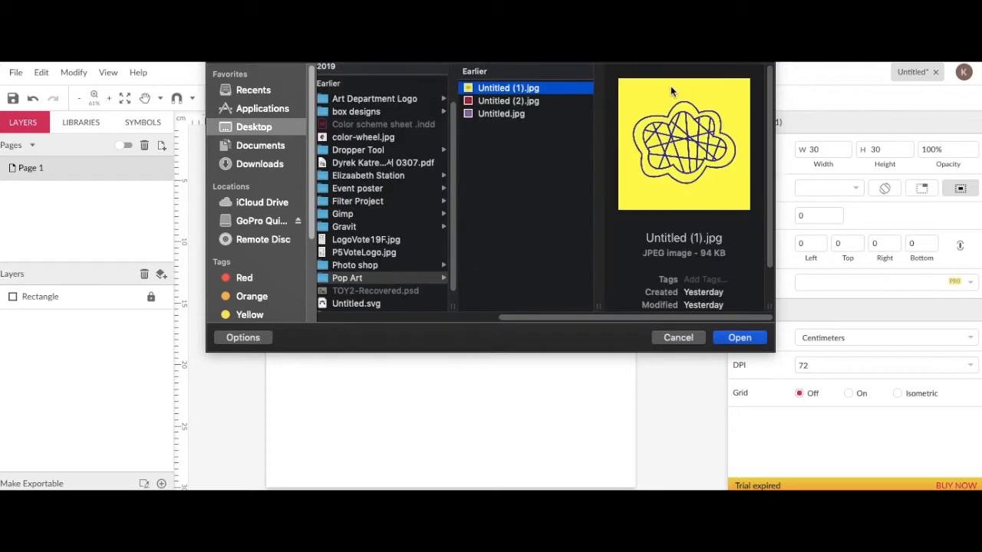
left_click(491, 115)
left_click(497, 91)
double_click(496, 90)
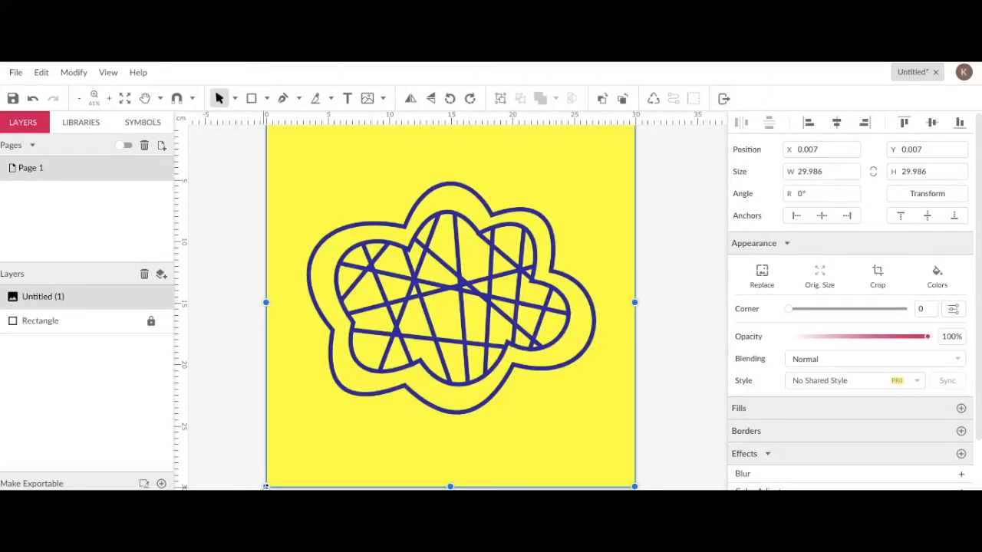
- Scale the yellow image to about 5.5 cm square and place it at the rectangle's top-left corner
left_click_drag(265, 486, 540, 212)
left_click_drag(582, 172, 388, 261)
left_click_drag(429, 289, 414, 275)
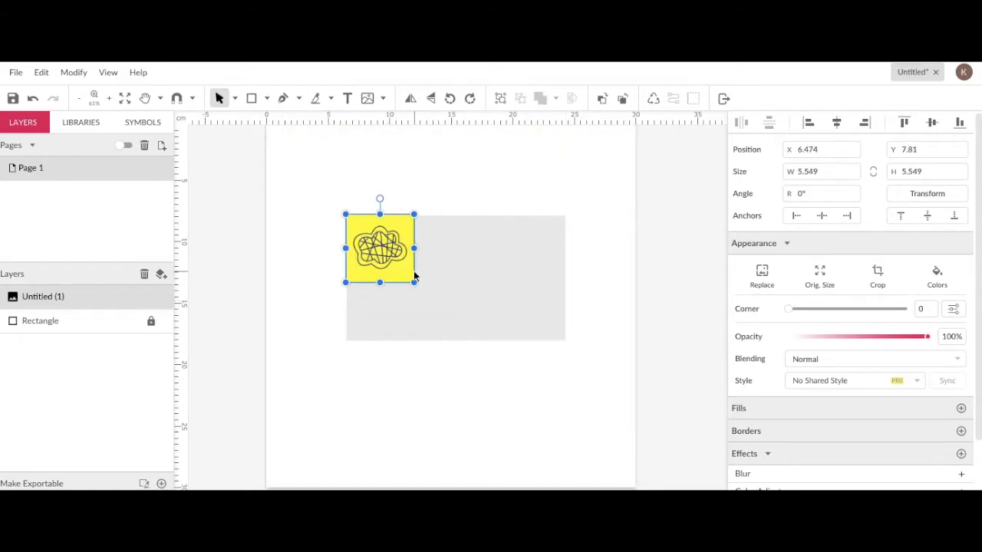
left_click(415, 157)
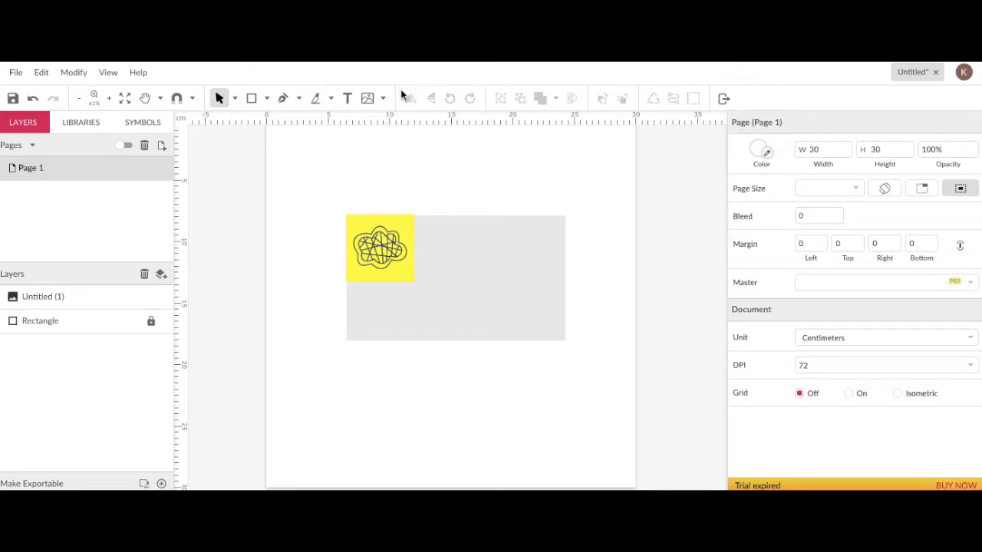
- Import the image Untitled (2).jpg from the Pop Art folder
left_click(370, 102)
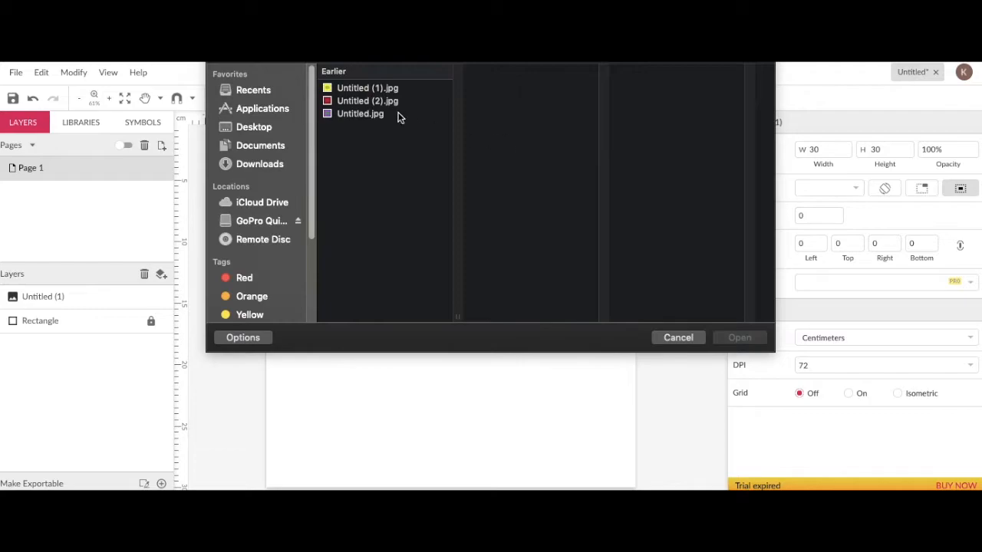
left_click(389, 90)
double_click(386, 102)
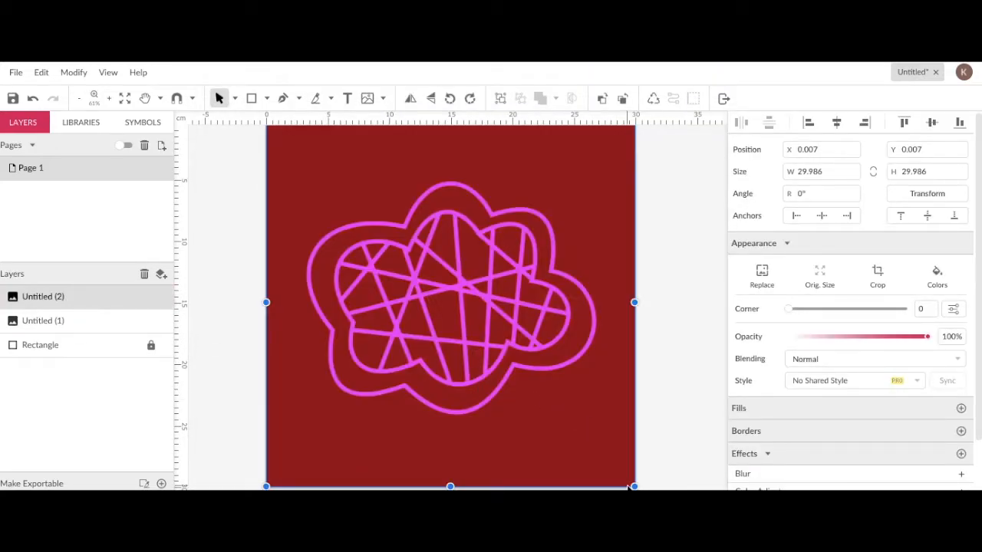
- Scale the red image down to about the yellow one's size and place it beside it
left_click_drag(634, 485, 478, 388)
key("ctrl+z")
key("ctrl+z")
left_click_drag(634, 486, 480, 277)
left_click_drag(519, 305, 460, 275)
left_click(519, 289)
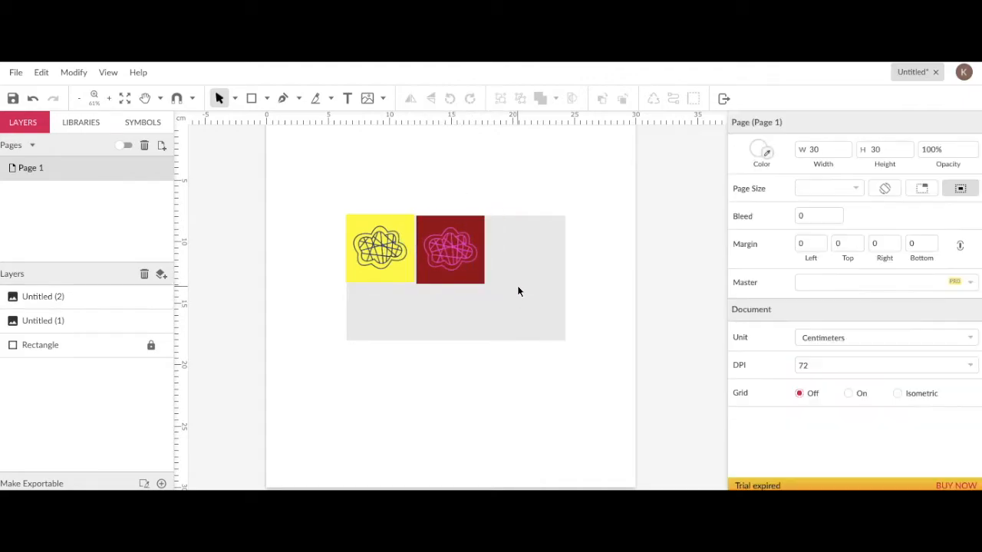
- Import Untitled.jpg, scale it to about 5.4 cm square and place it at the rectangle's right end
left_click(367, 98)
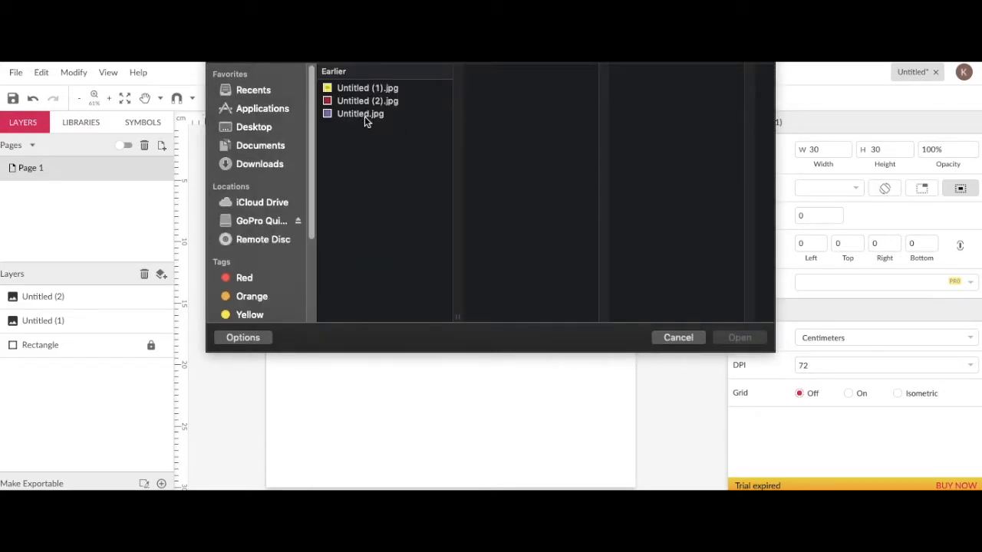
double_click(365, 115)
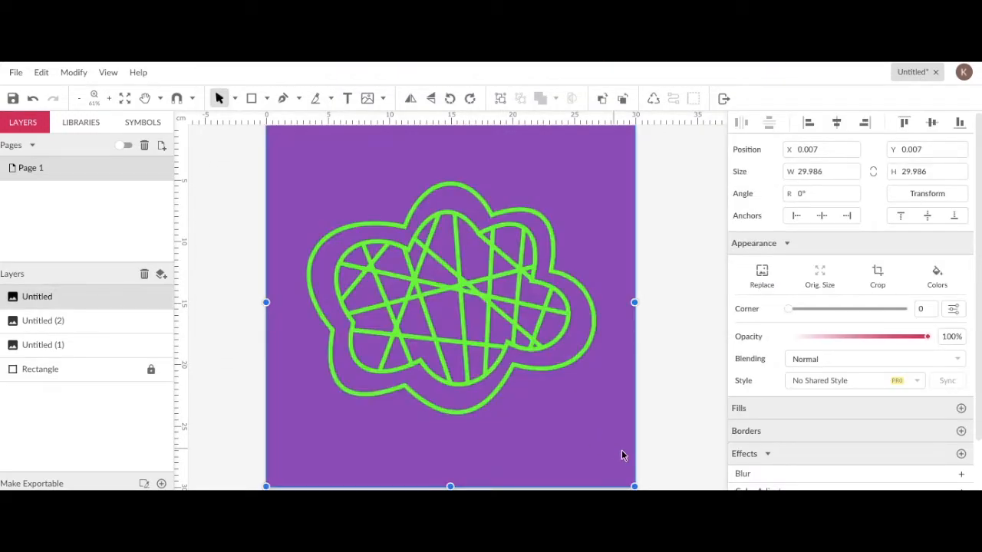
left_click_drag(632, 485, 363, 230)
left_click_drag(336, 195, 549, 270)
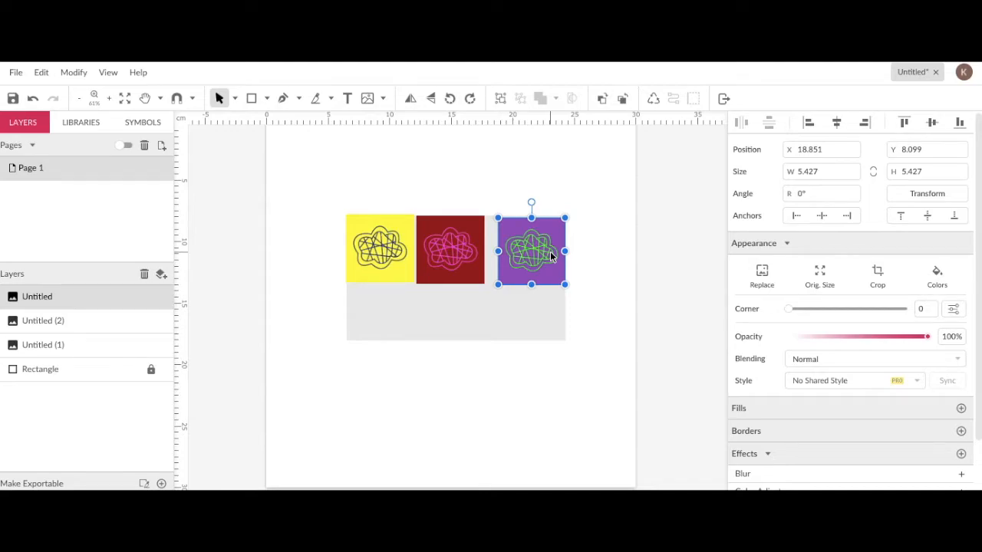
- Zoom in and nudge the purple image into the rectangle's top-right corner at about 5.3 cm square
key("ctrl+plus")
key("ctrl+plus")
left_click_drag(475, 341, 480, 318)
left_click_drag(506, 354, 504, 351)
key("Down")
key("Down")
key("Down")
key("Down")
key("Left")
key("Up")
key("Up")
key("Up")
key("Up")
key("Right")
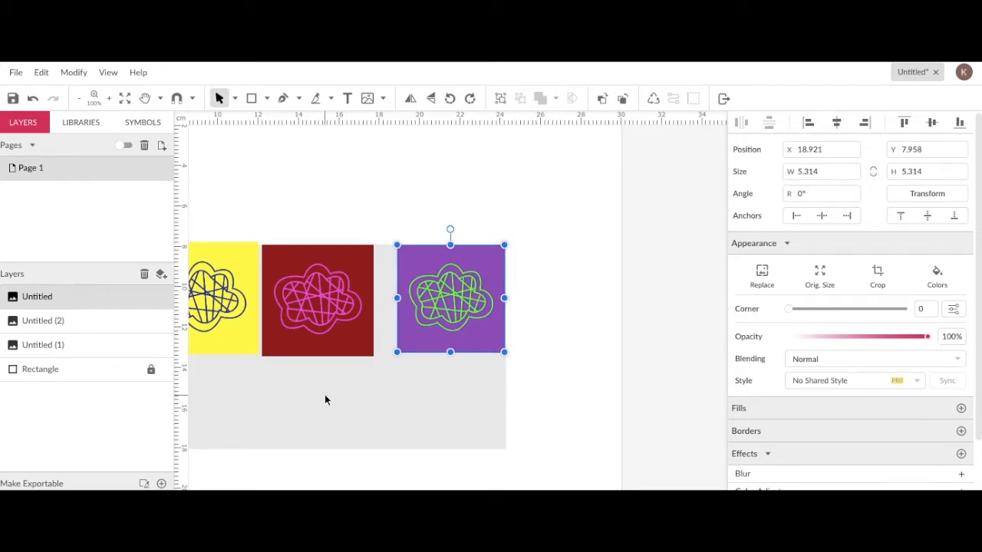
- Stack the red image below the purple one, scaling both to about 4.7 cm and aligning them on the right
left_click_drag(322, 307, 447, 402)
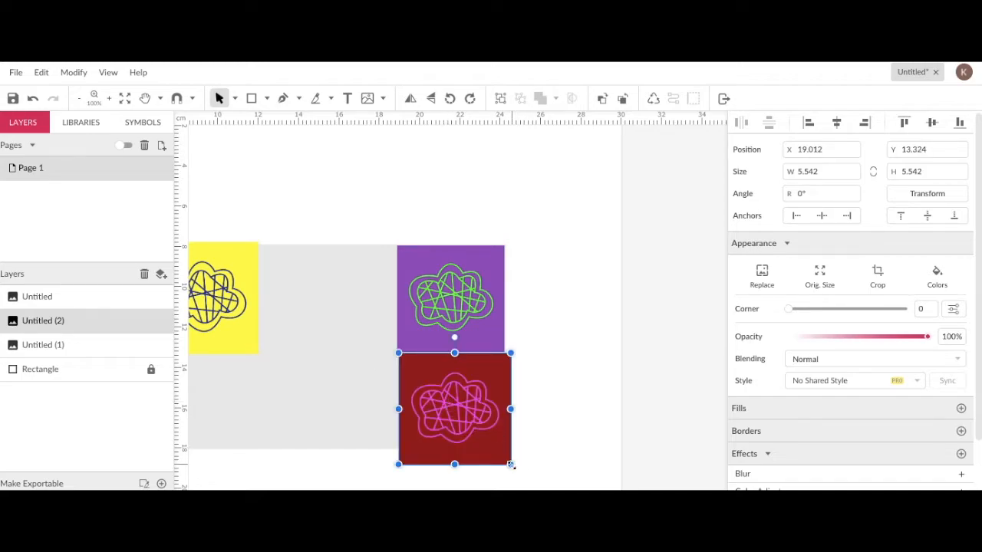
left_click_drag(511, 465, 494, 446)
left_click(476, 312)
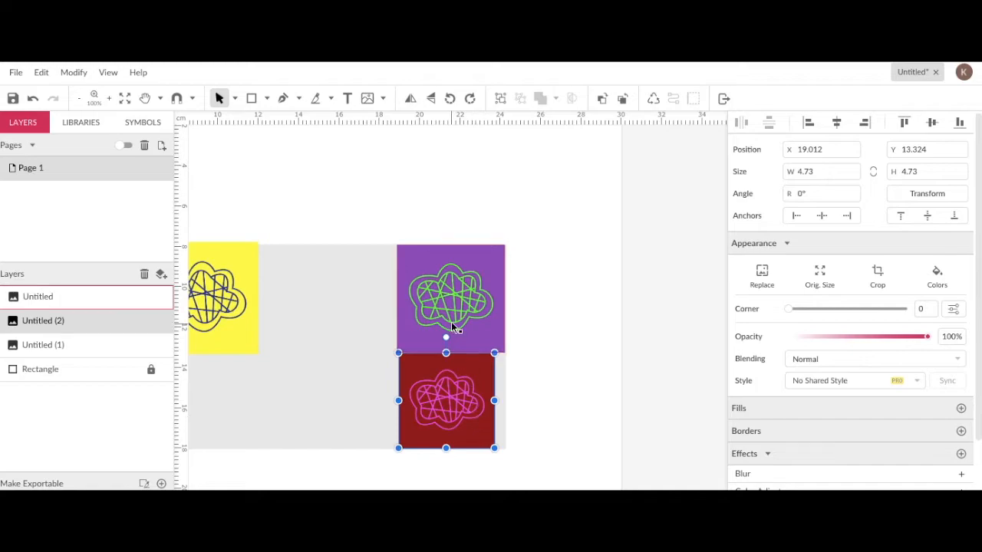
left_click_drag(502, 245, 492, 257)
left_click_drag(460, 305, 471, 292)
left_click_drag(469, 378, 479, 378)
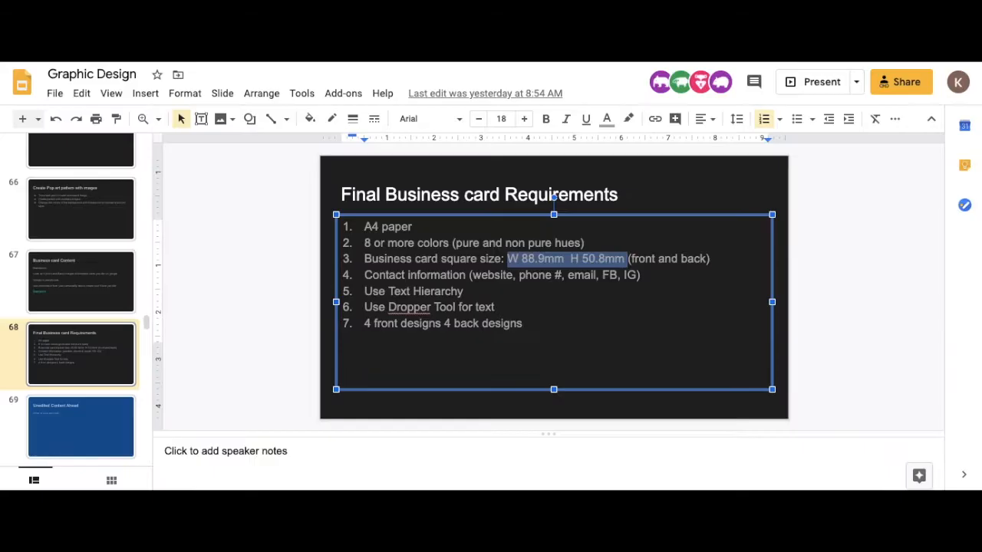
- Switch to the Graphic Design slides and open the Pop Art slide for reference
scroll(77, 214, "up", 5)
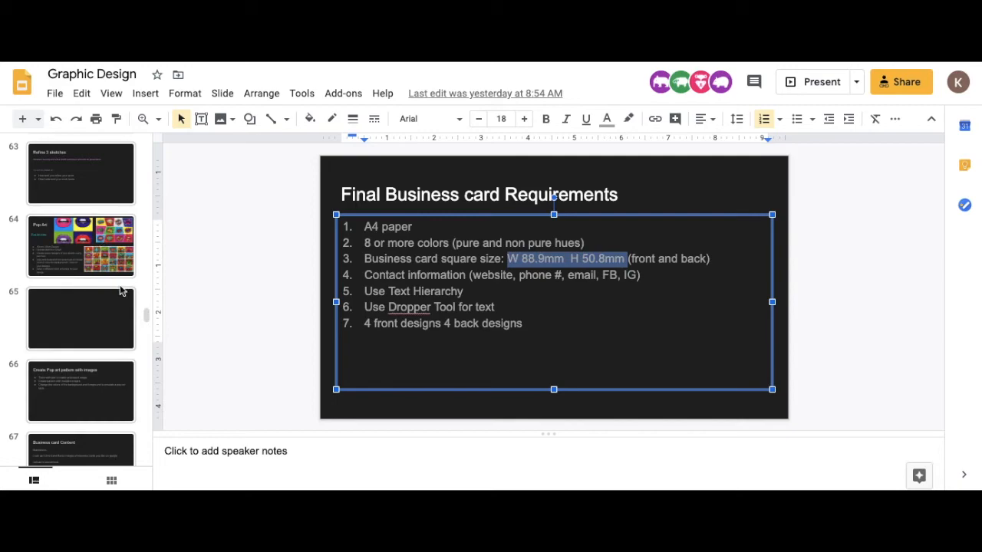
left_click(106, 253)
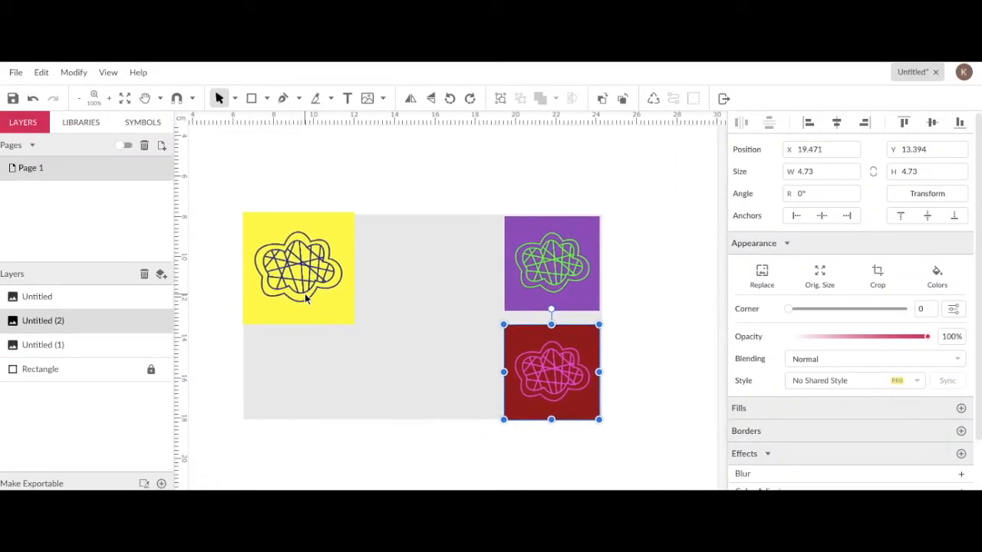
- Enlarge the yellow image to about 12.2 × 10.7 cm, filling the rectangle's left side
left_click(296, 290)
left_click_drag(351, 324, 486, 427)
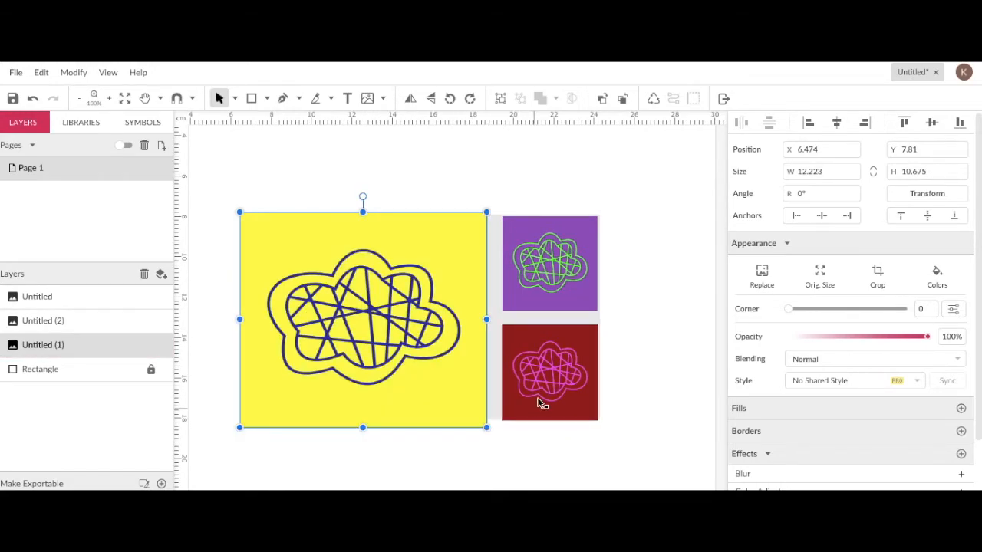
- Enlarge the purple and red images to about 5.7 × 6 cm, keeping them stacked along the rectangle's right edge
left_click_drag(543, 287, 525, 282)
left_click_drag(577, 307, 591, 327)
left_click_drag(594, 329, 597, 331)
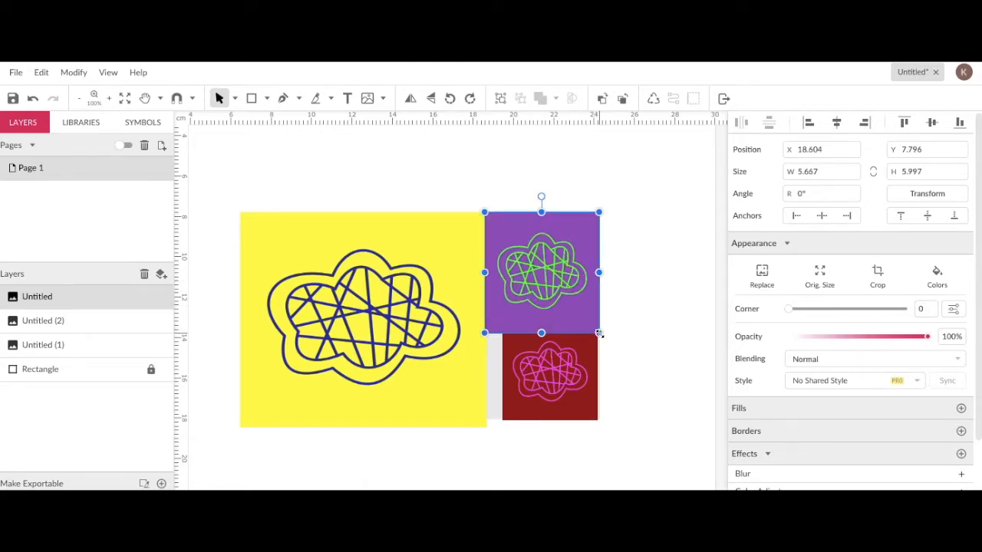
left_click_drag(579, 384, 543, 376)
left_click_drag(572, 416, 569, 385)
left_click_drag(571, 313, 556, 306)
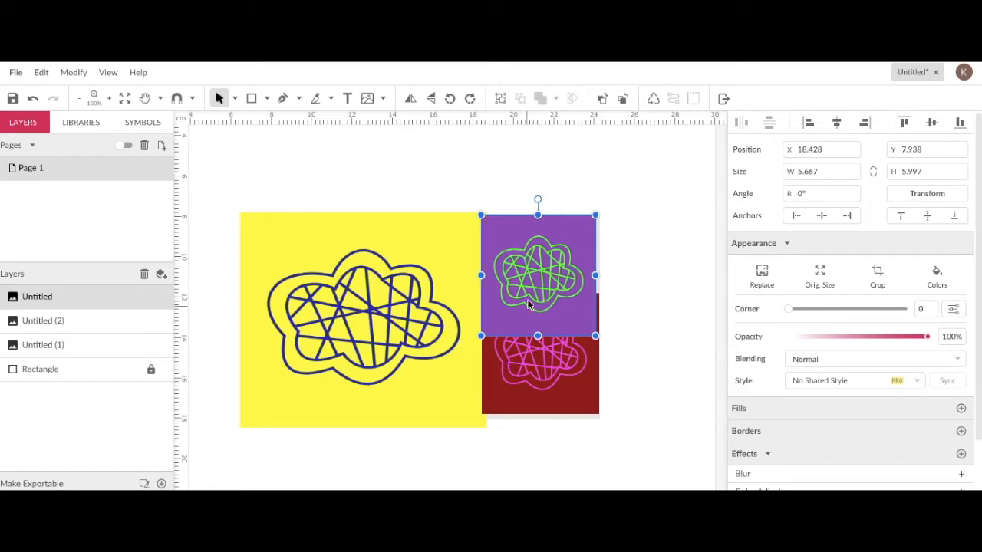
- Round the purple image's corners to a radius of 1.14 using the crop mode's corner handles
right_click(547, 259)
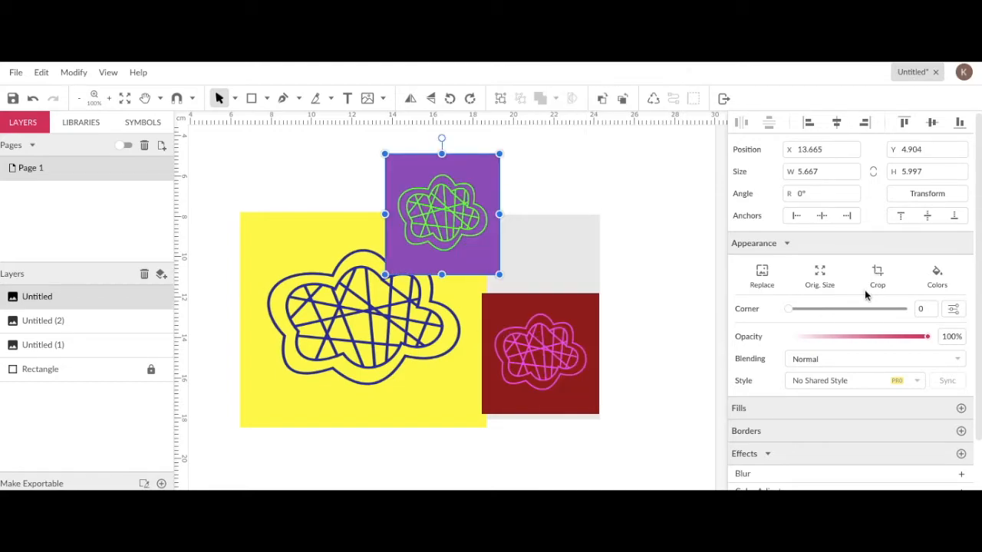
left_click_drag(466, 223, 578, 214)
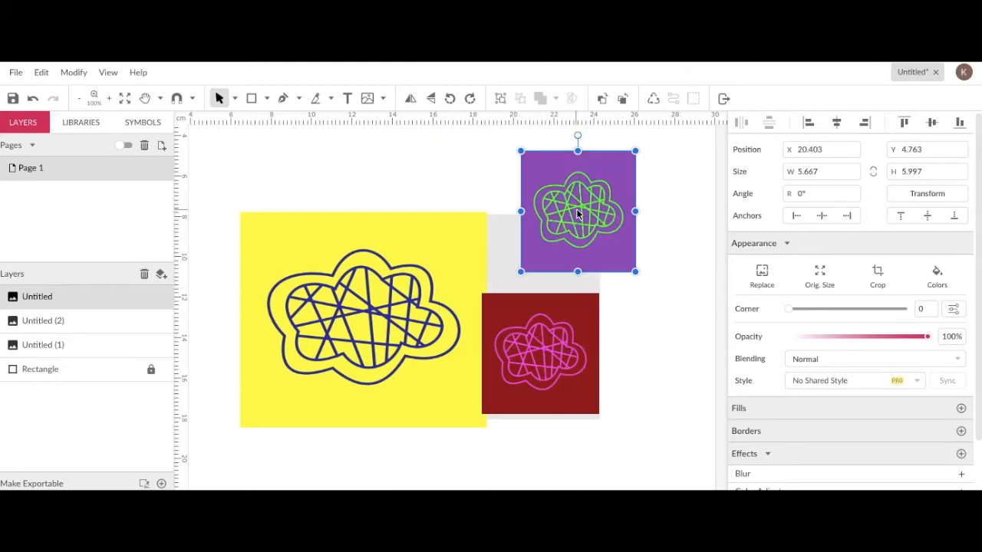
left_click(878, 273)
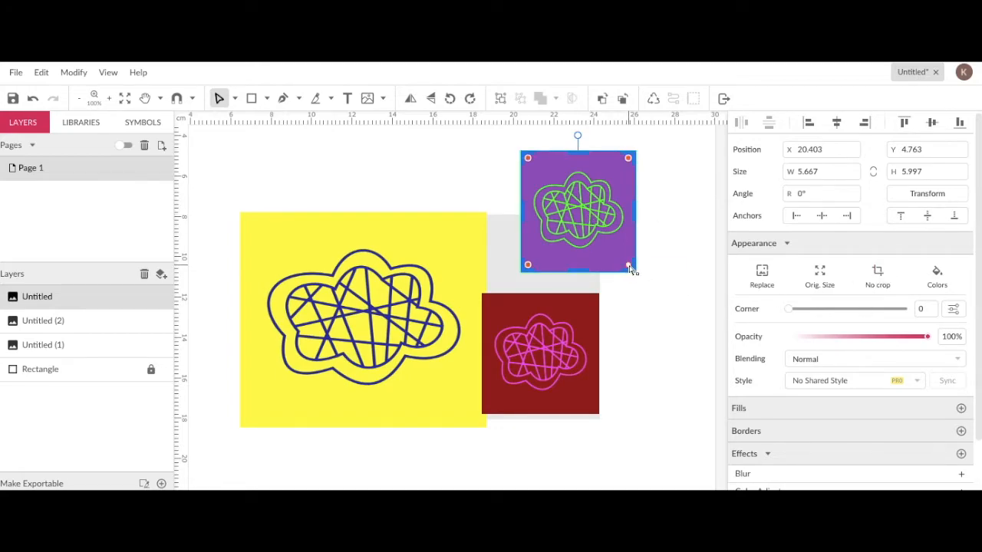
left_click_drag(628, 267, 625, 260)
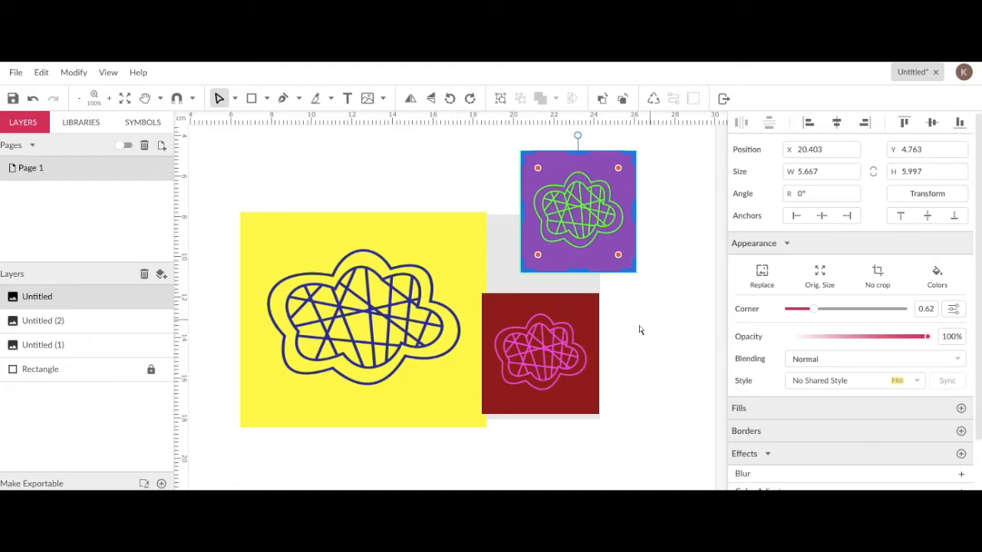
left_click_drag(582, 270, 582, 259)
left_click_drag(579, 154, 585, 223)
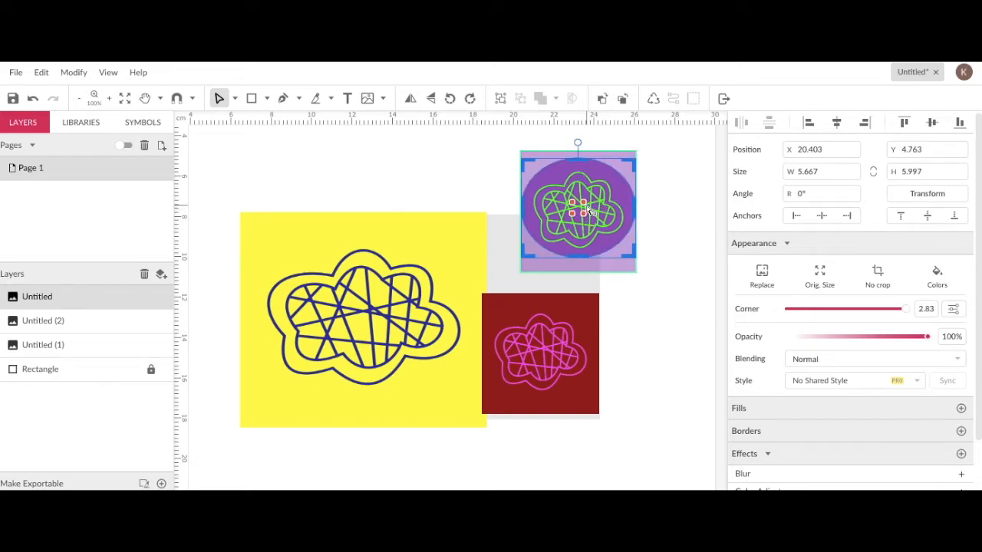
left_click_drag(586, 208, 620, 182)
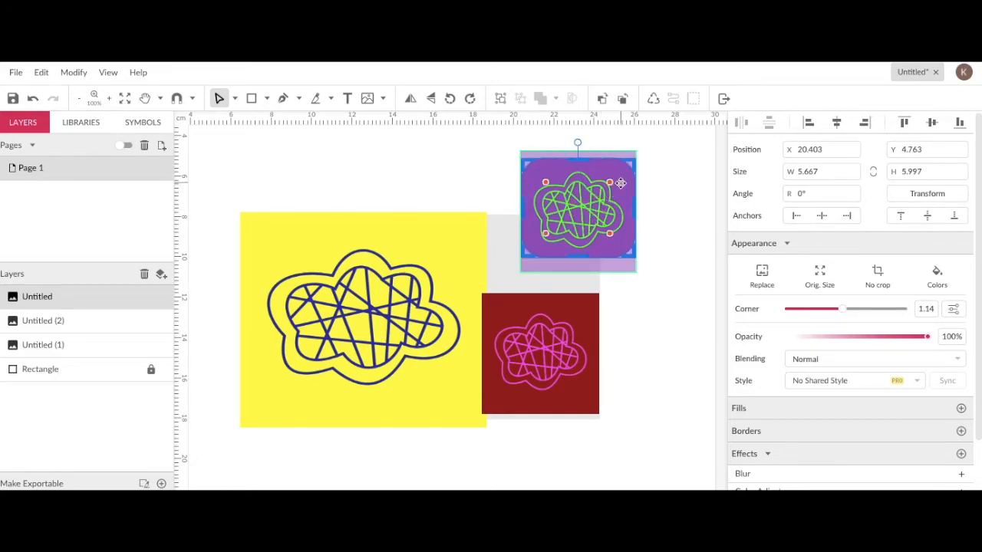
left_click(675, 234)
left_click_drag(584, 231, 677, 252)
key("ctrl+z")
left_click(683, 160)
left_click_drag(621, 191, 655, 236)
left_click(680, 181)
left_click(236, 99)
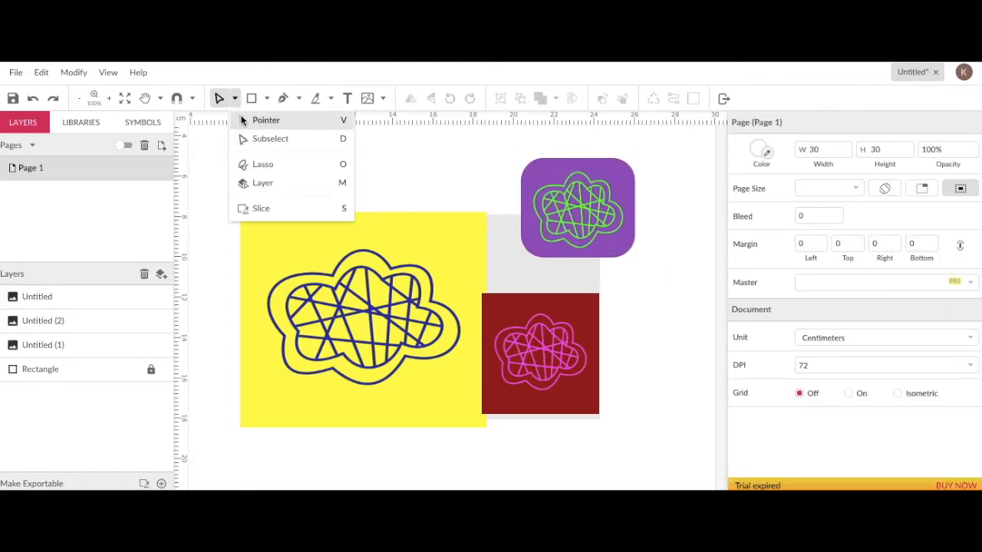
left_click(244, 120)
- Try restoring the purple image to its original size and narrowing it, undoing each change
mouse_move(564, 198)
left_mouse_down()
mouse_move(449, 175)
mouse_move(566, 223)
mouse_move(557, 235)
mouse_move(566, 210)
left_mouse_up()
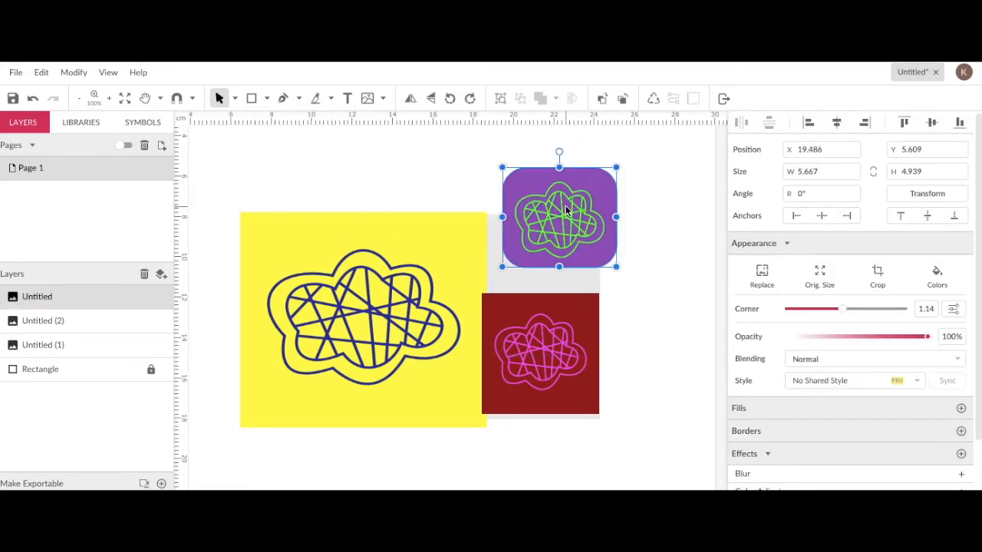
left_click(819, 274)
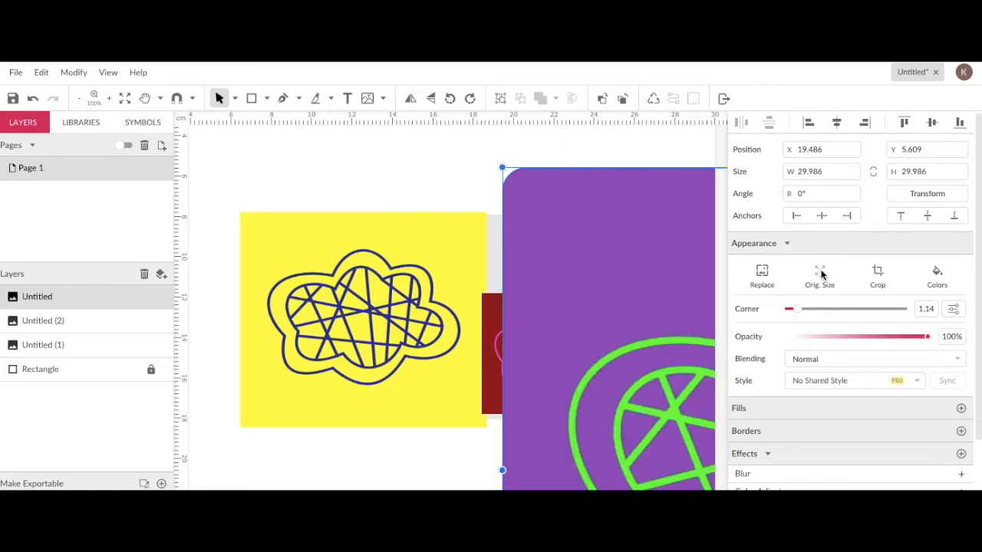
key("ctrl+z")
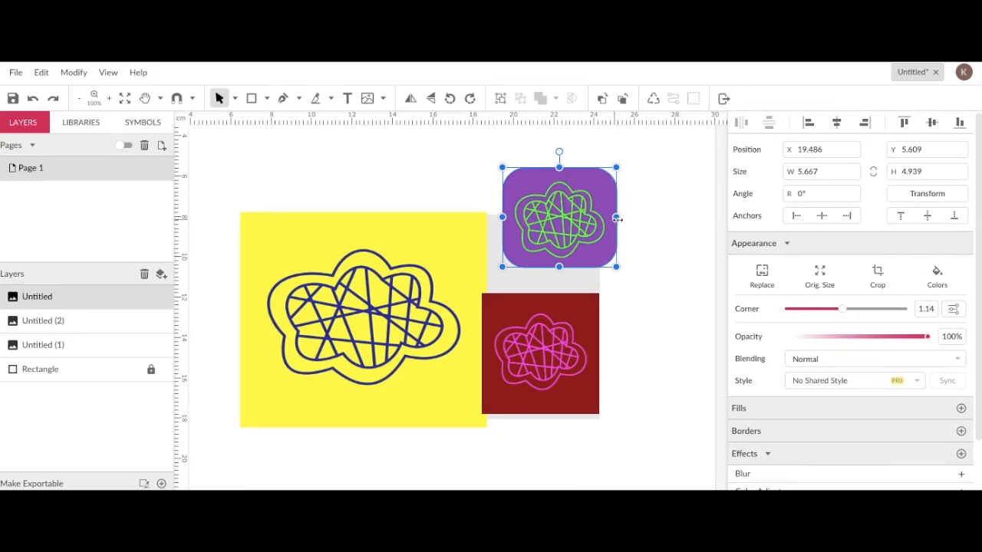
left_click_drag(617, 220, 586, 222)
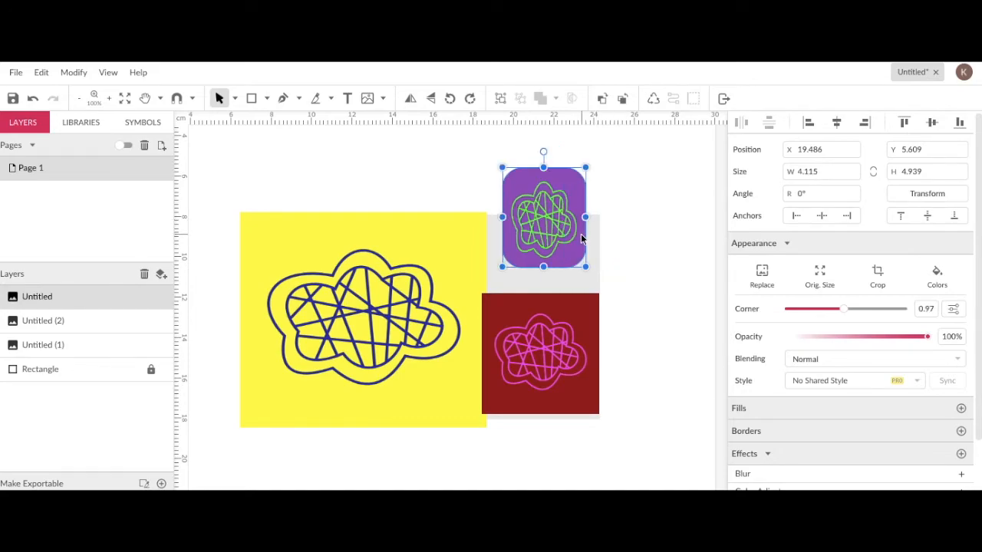
key("ctrl+z")
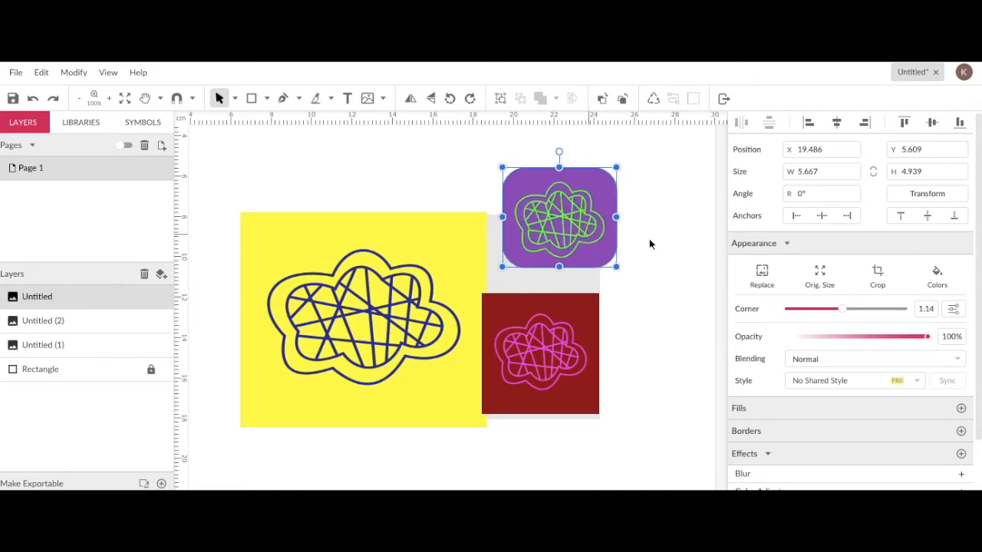
- Increase the purple image's corner radius to 2.59 in crop mode, making it an oval
left_click(878, 276)
left_click_drag(596, 249, 430, 274)
left_click(629, 293)
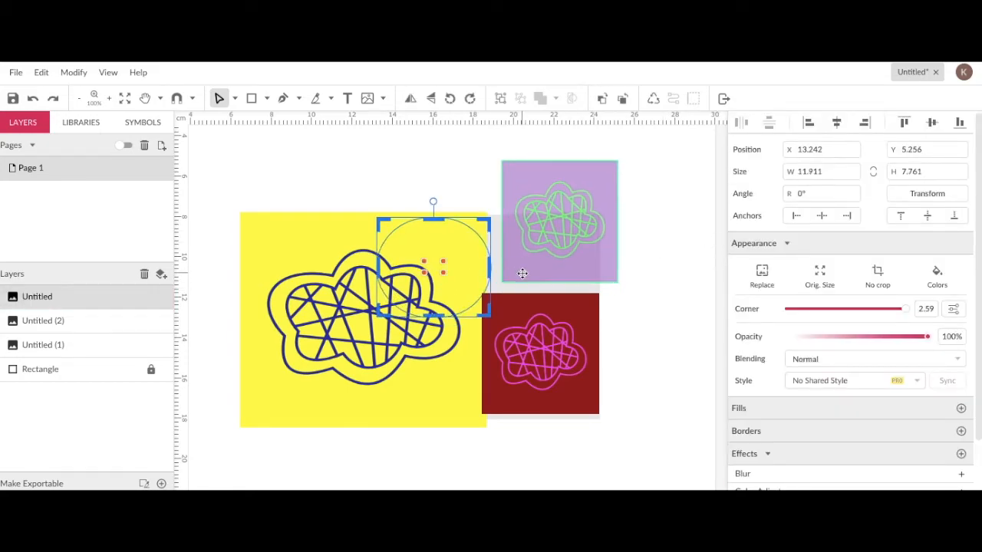
key("ctrl+z")
left_click(271, 166)
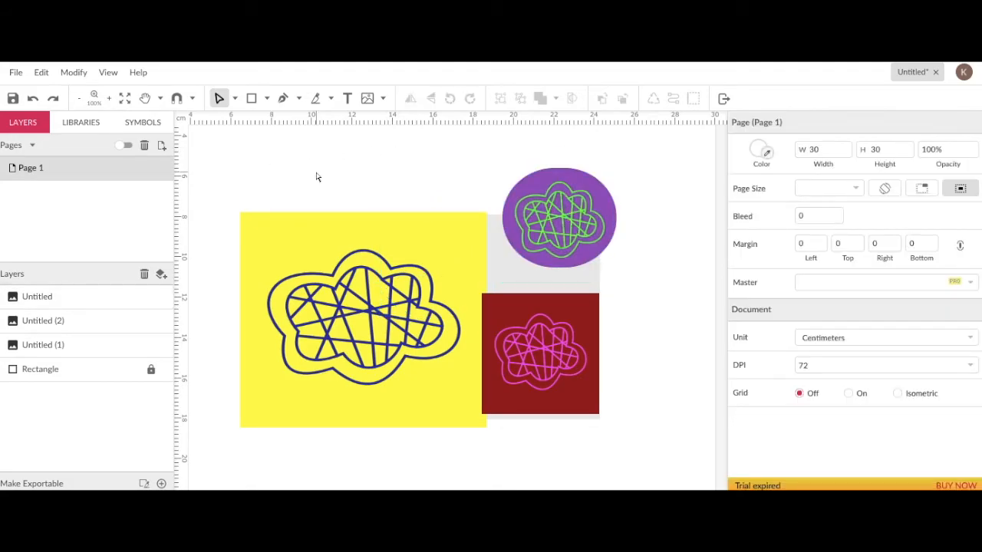
- Move the oval purple image to the rectangle's top-left corner
left_click(235, 99)
left_click(253, 120)
left_click_drag(556, 221, 510, 220)
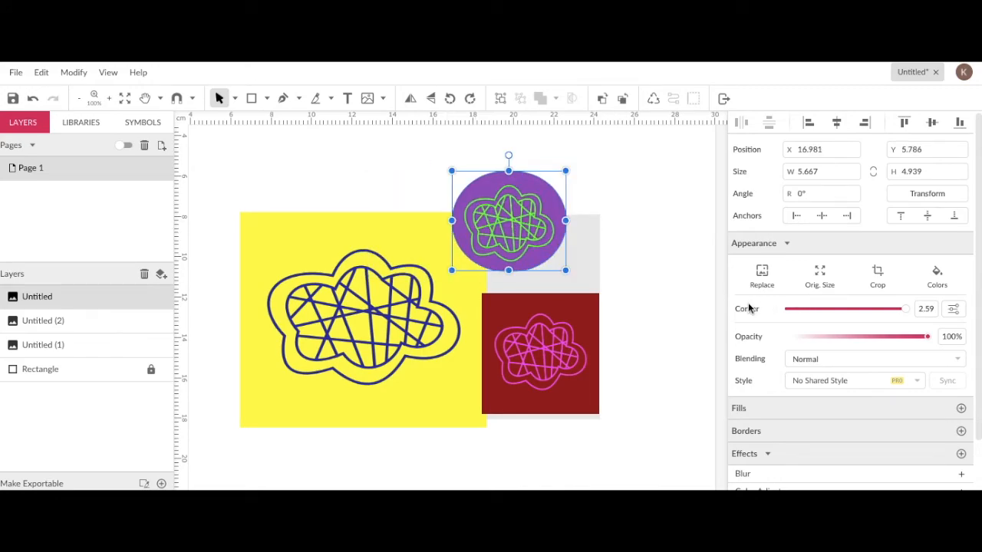
left_click_drag(503, 213, 291, 265)
- Shift the yellow image to the rectangle's right half and move the red image to the bottom centre
left_click_drag(392, 320, 553, 305)
left_click_drag(528, 380, 387, 378)
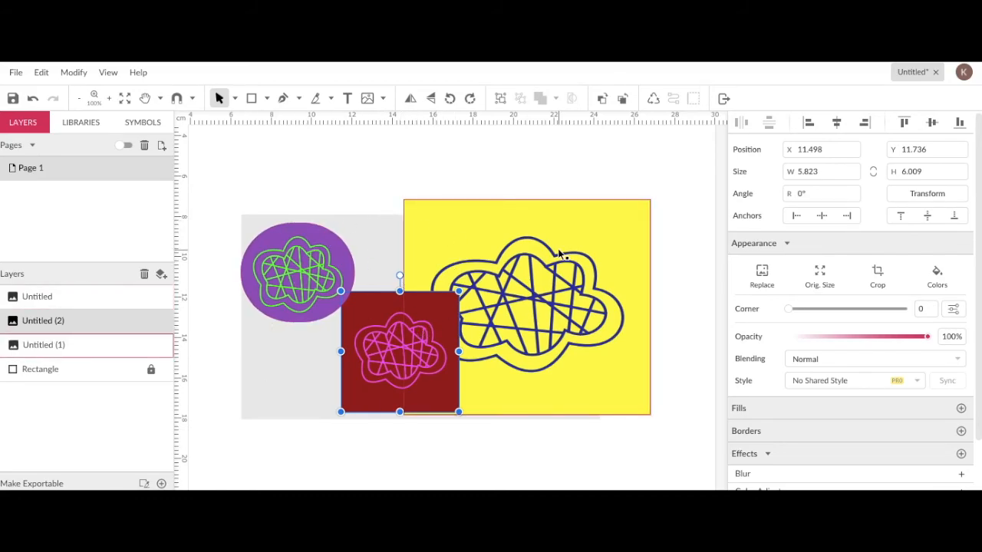
- Duplicate the purple oval twice, placing one copy below it and one to its right
left_click(266, 251)
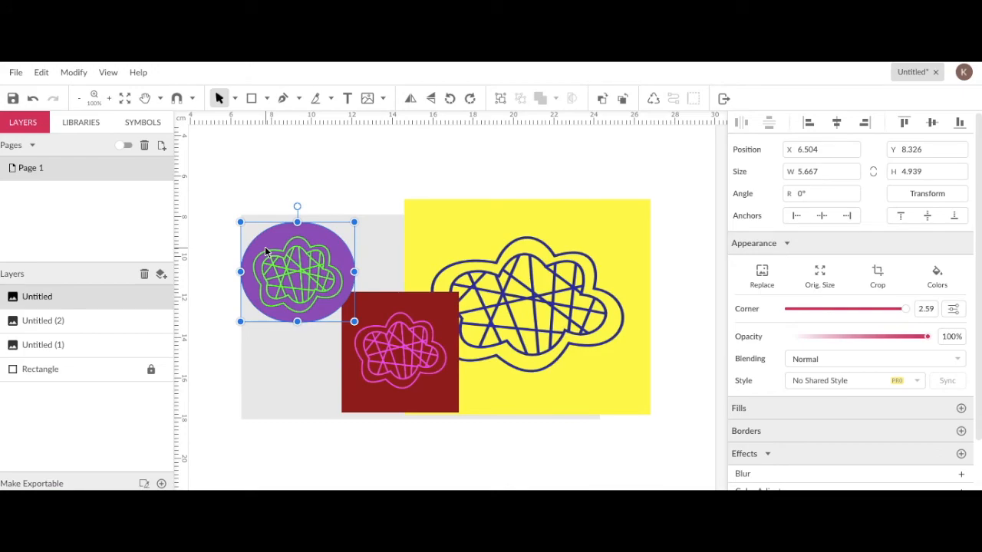
key("ctrl+d")
left_click_drag(298, 264, 303, 351)
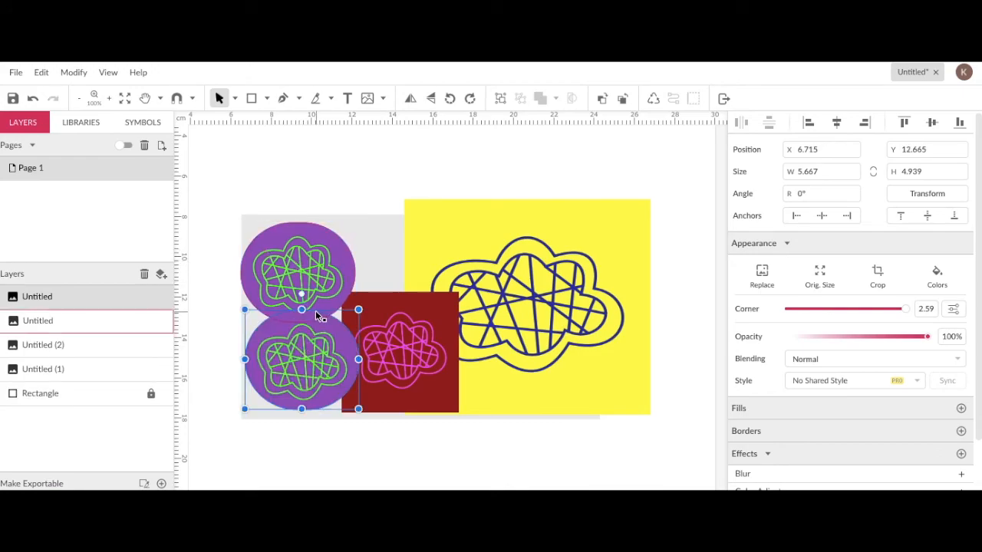
key("ctrl+d")
left_click_drag(291, 336, 397, 241)
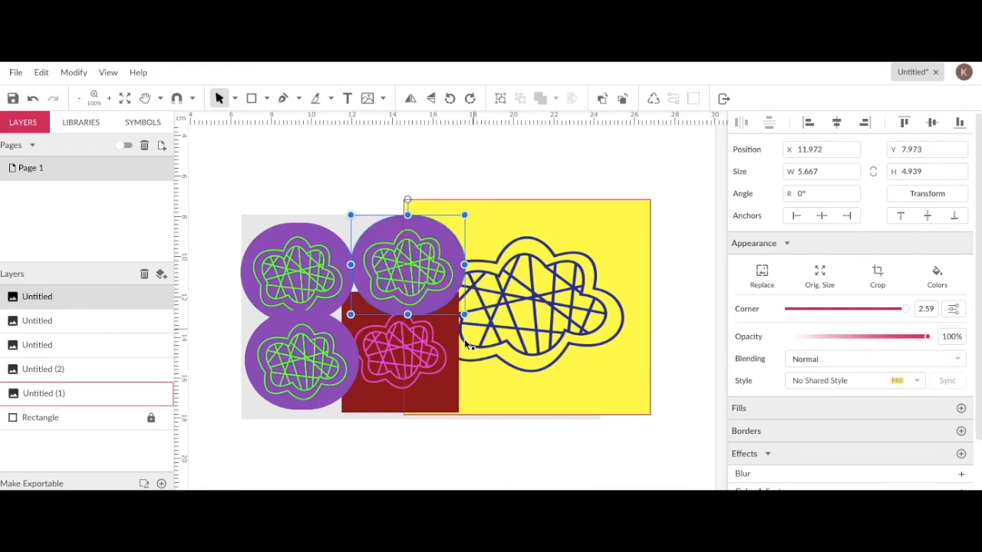
- Duplicate the red image and place the copy at the rectangle's bottom-right corner
left_click(395, 365)
key("ctrl+d")
left_click_drag(395, 365, 582, 365)
left_click(605, 452)
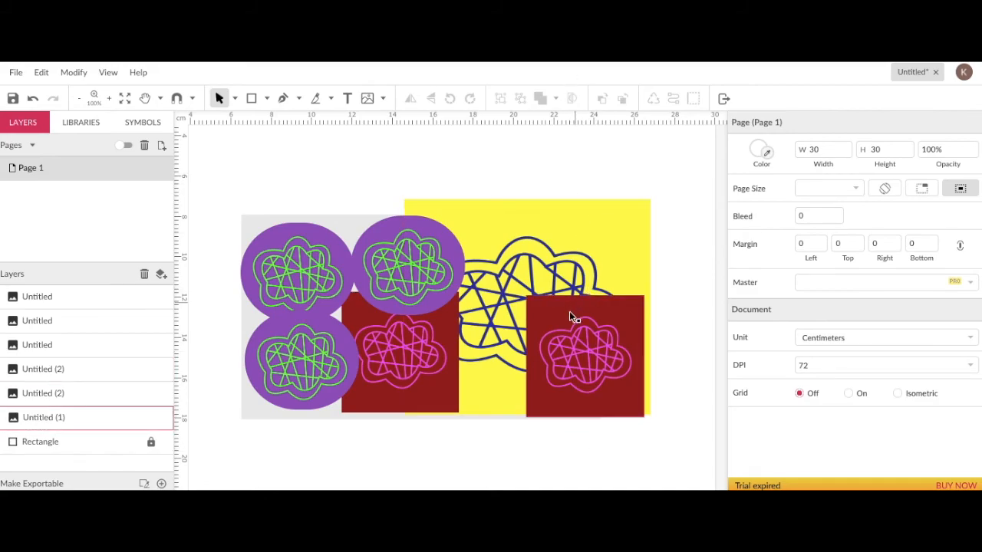
- Duplicate the yellow image and move the copy over the rectangle's left half
left_click(498, 263)
key("ctrl+d")
left_click_drag(496, 260, 345, 244)
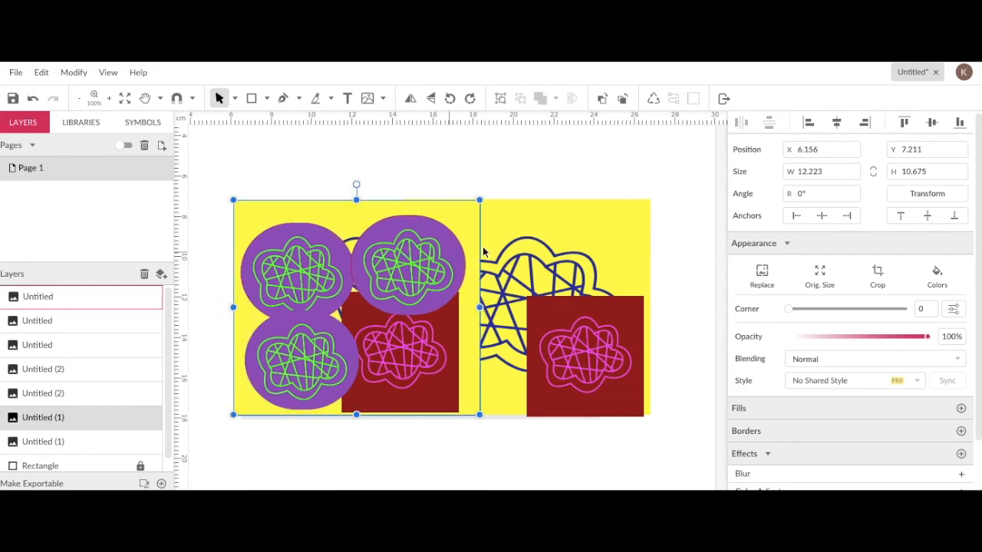
- Move a red copy to the top-right corner and a purple oval to the card's centre
left_click_drag(597, 354, 584, 263)
left_click_drag(411, 253, 458, 301)
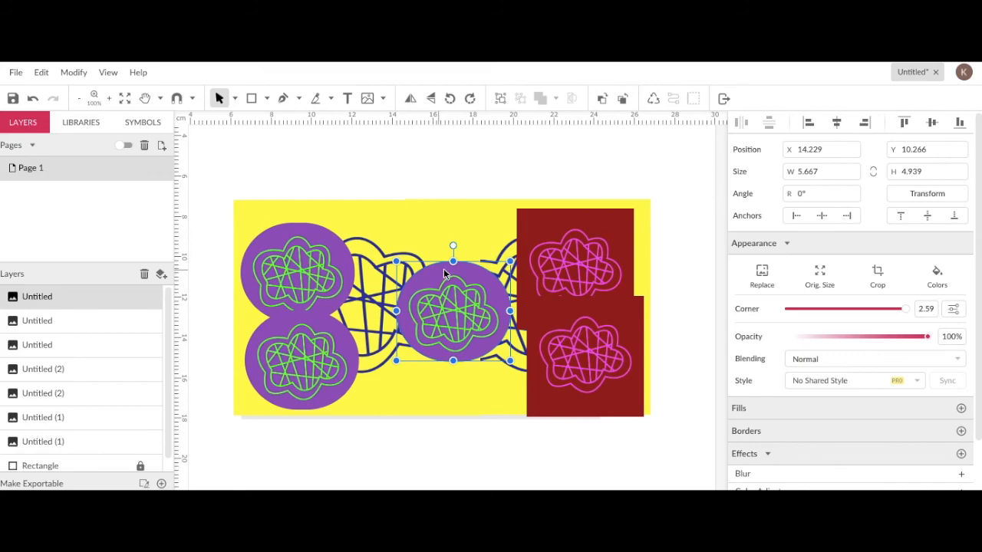